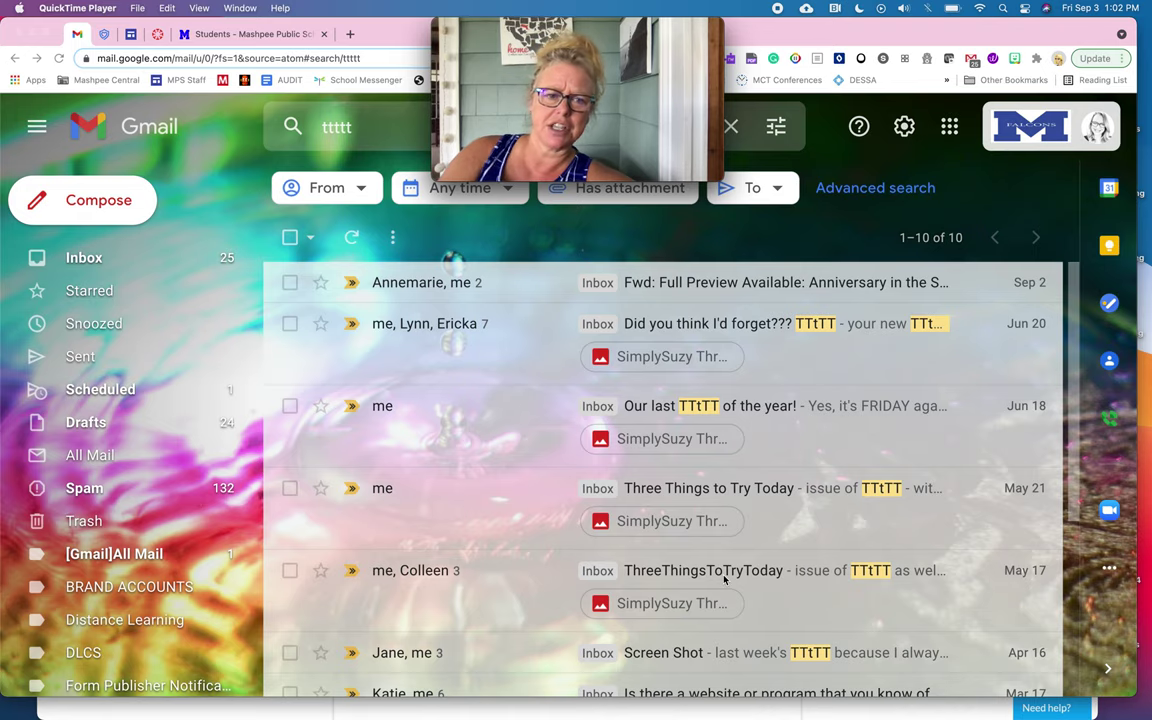
# Step: Search mail for 'three things', refine it to 'three things to try today', and scroll the results
pyautogui.click(363, 128)
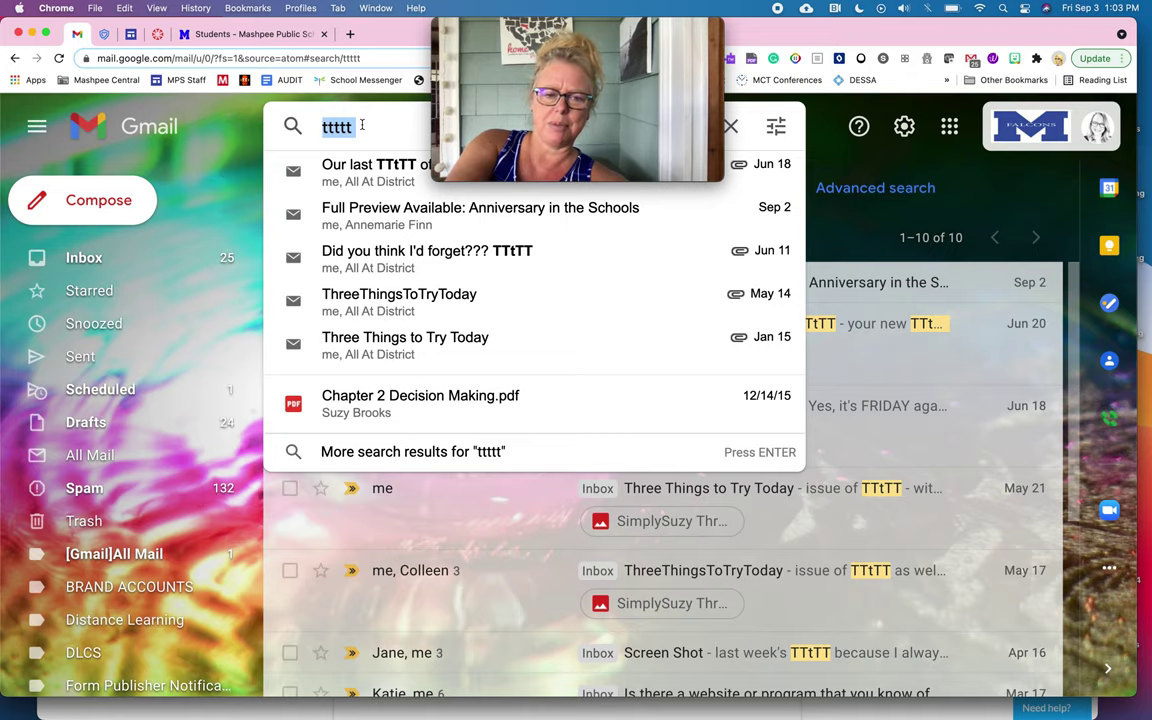
pyautogui.write('three thi')
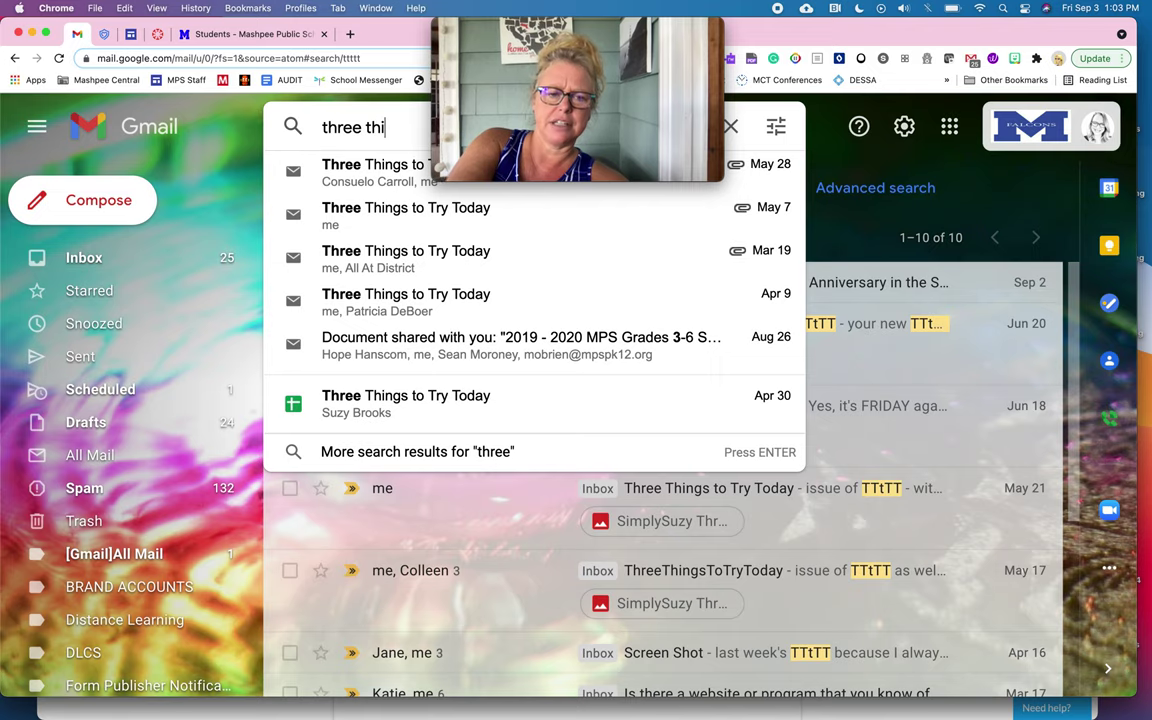
pyautogui.write('ngs')
pyautogui.press('Return')
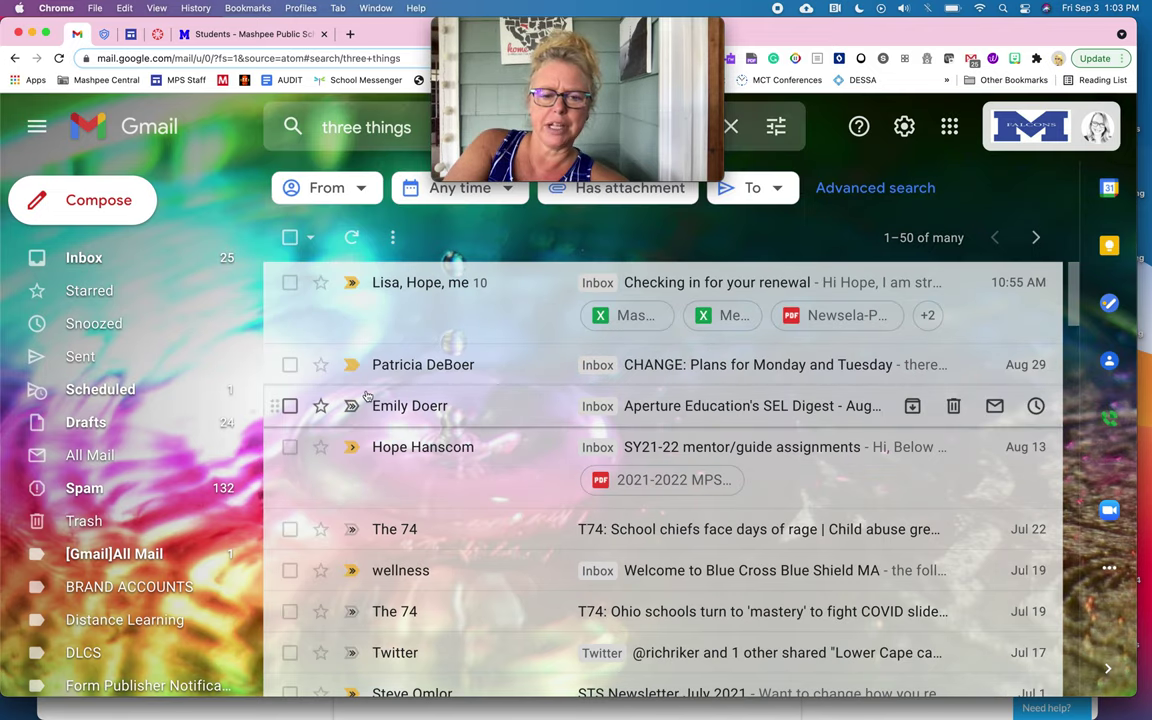
pyautogui.scroll(2, 367, 400)
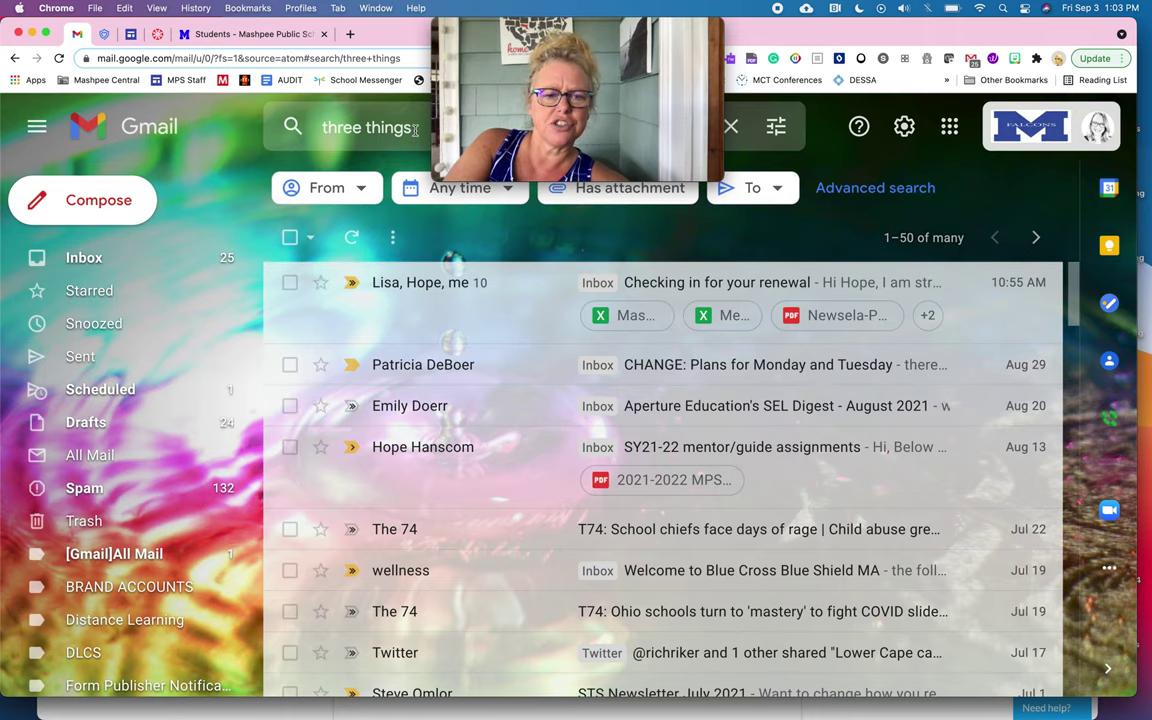
pyautogui.click(368, 122)
pyautogui.write('to try today')
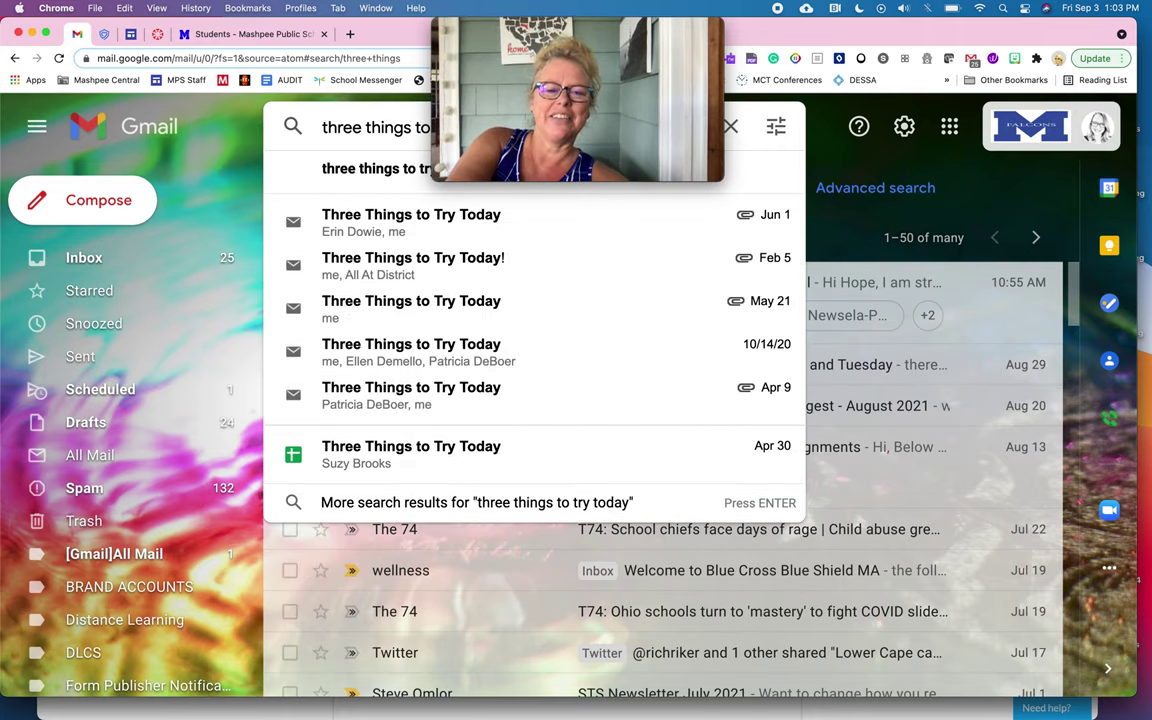
pyautogui.press('Return')
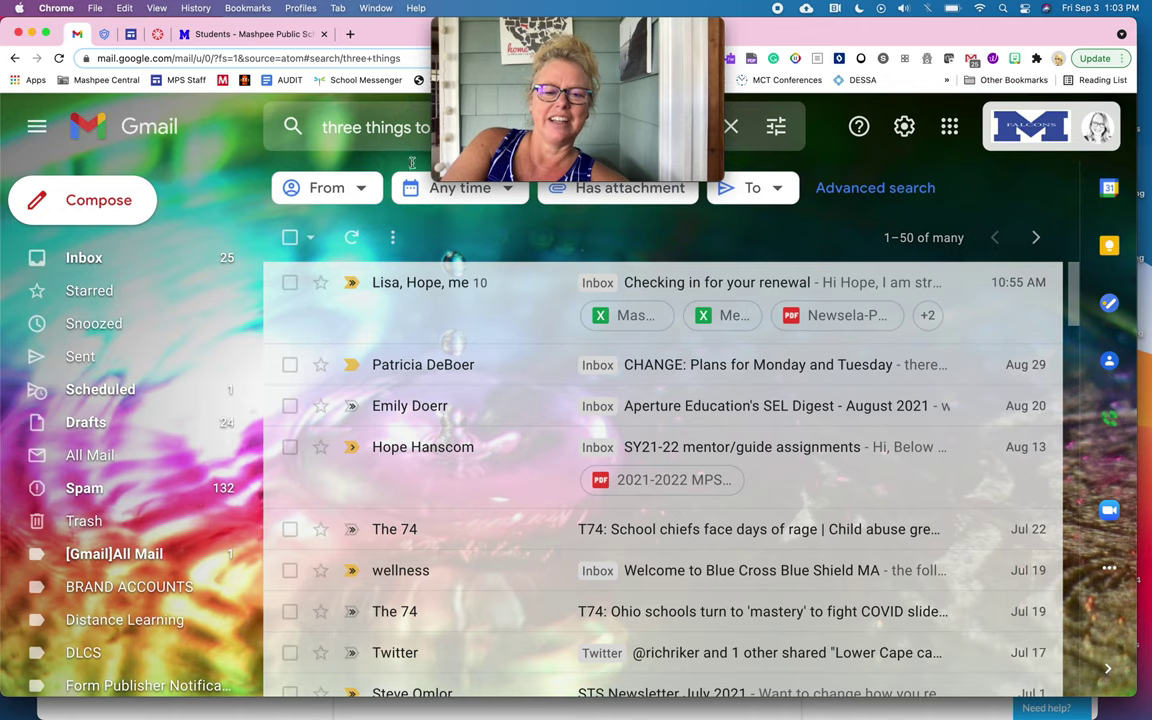
pyautogui.scroll(-2, 463, 371)
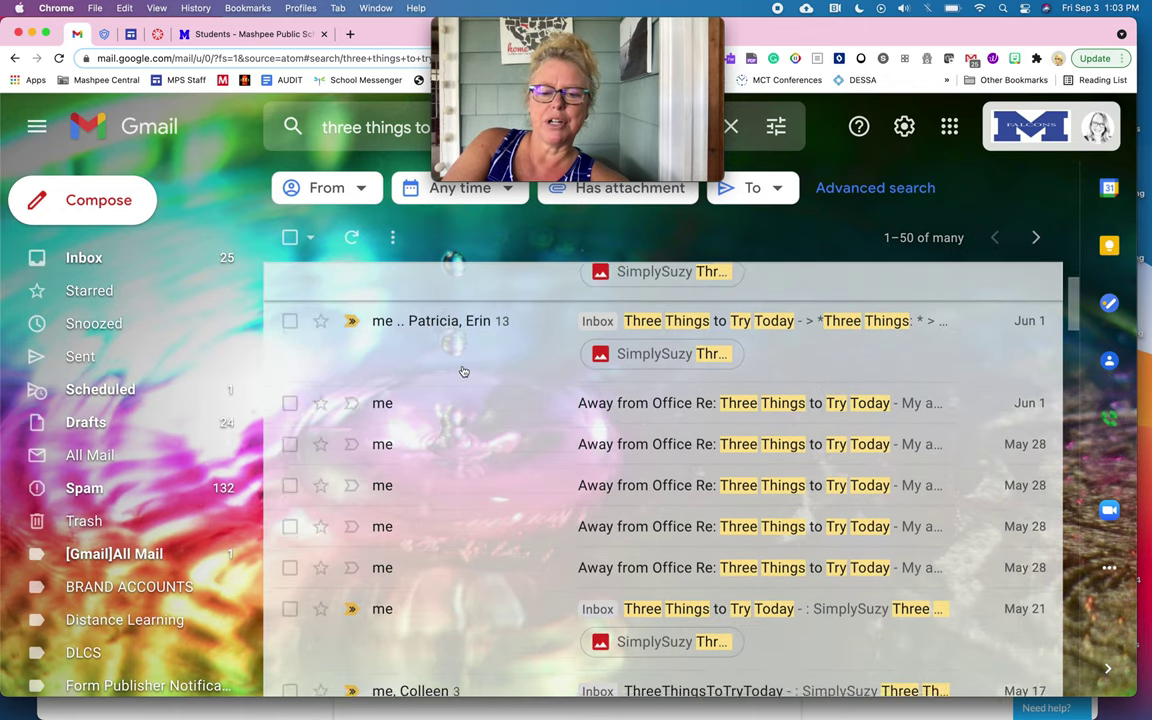
pyautogui.scroll(1, 463, 371)
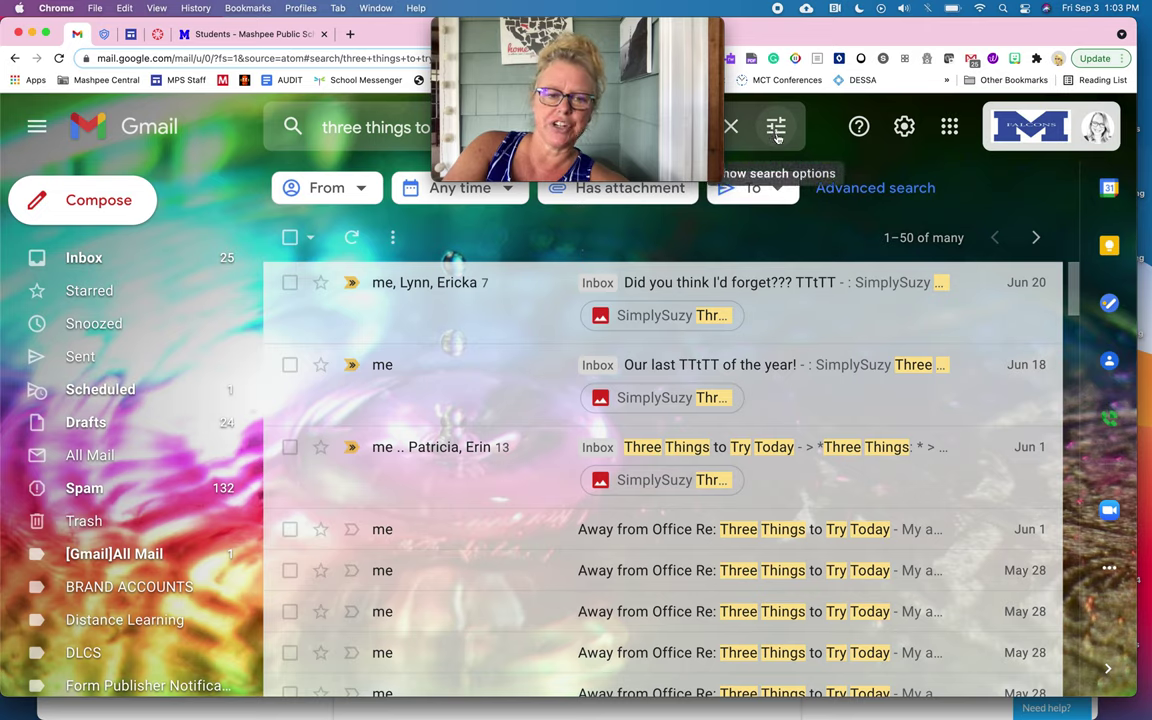
# Step: Select and deselect all results, then open the advanced search options form
pyautogui.click(289, 238)
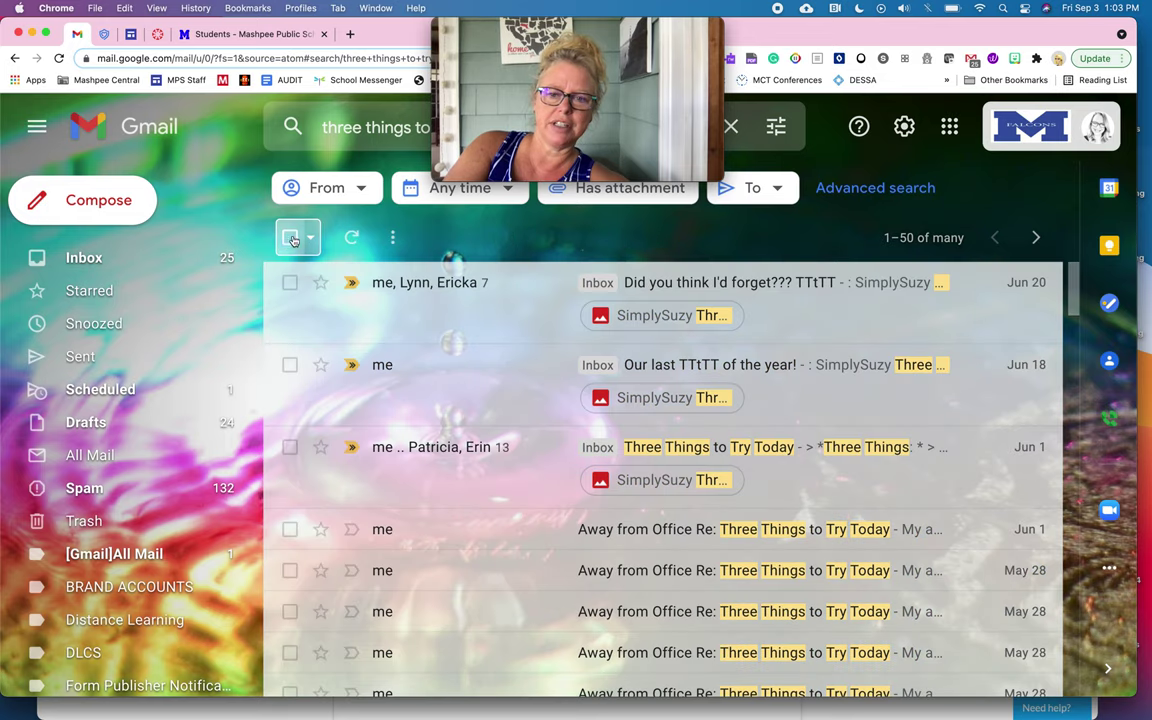
pyautogui.click(289, 238)
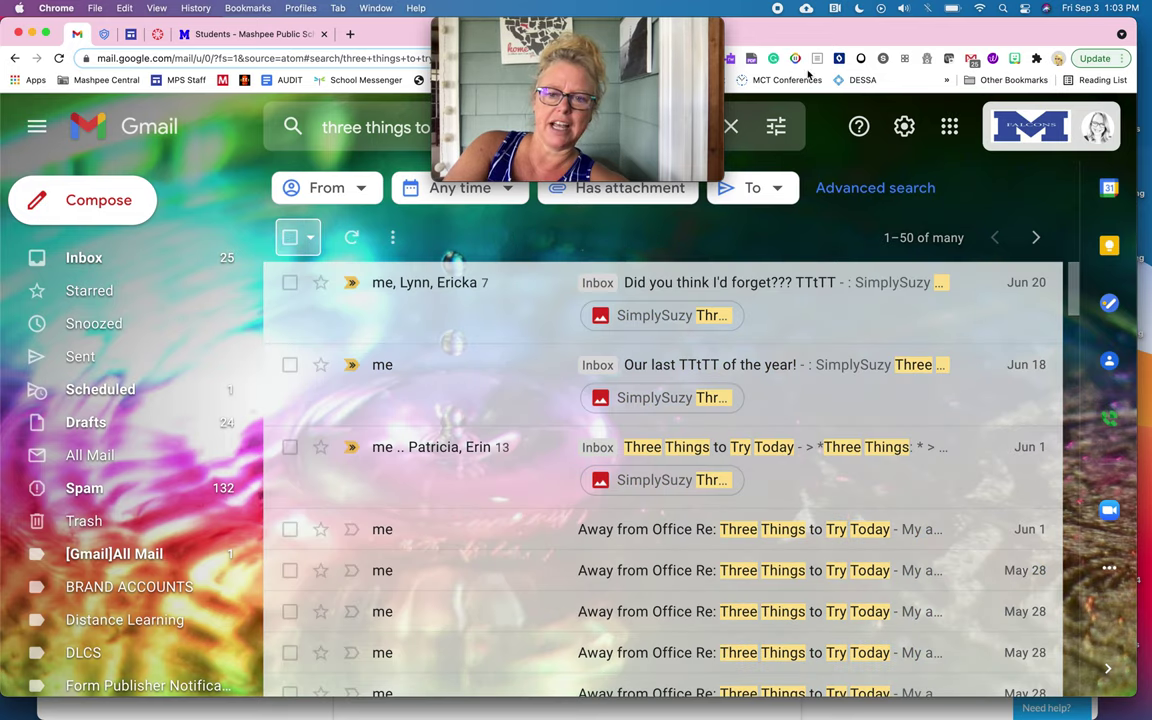
pyautogui.click(776, 127)
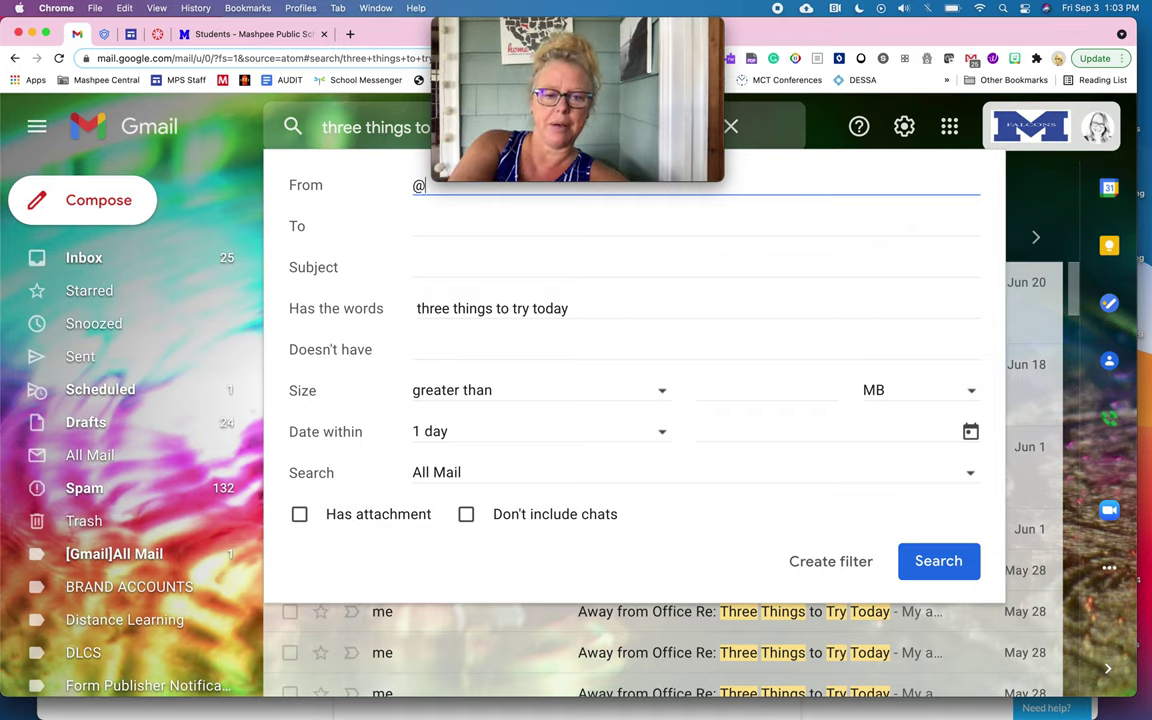
# Step: Set the From criterion to the sender's school address from the suggestions
pyautogui.press('BackSpace')
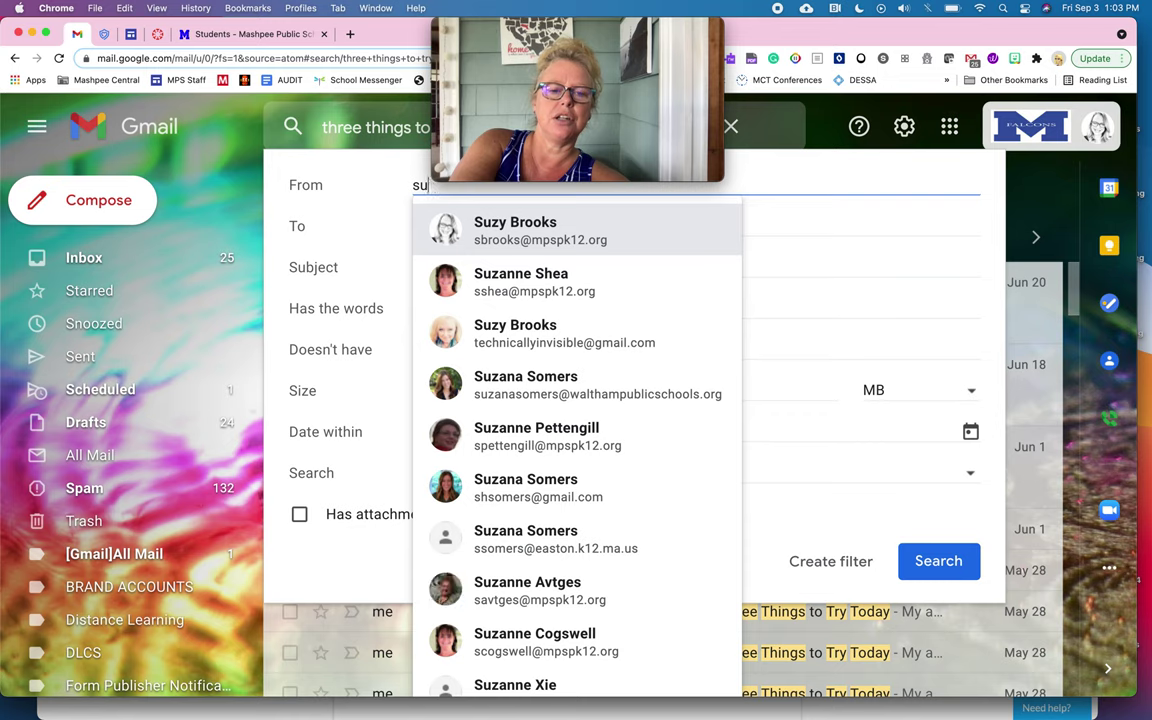
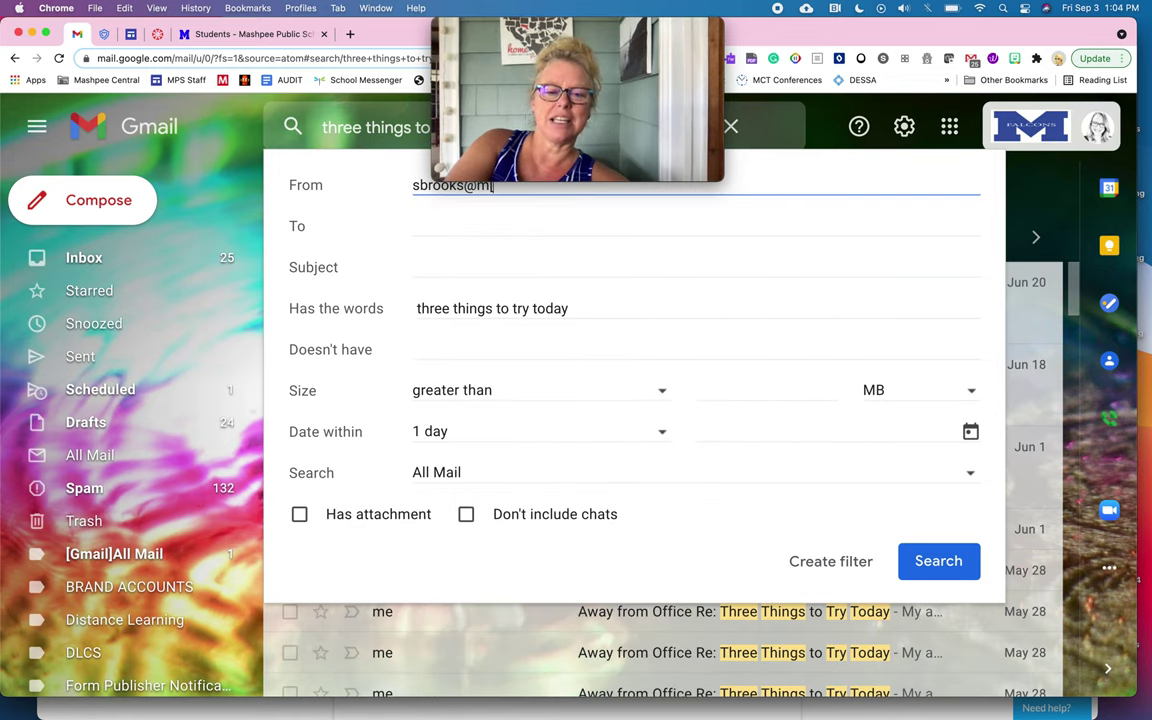
pyautogui.press('Home')
pyautogui.press('Delete')
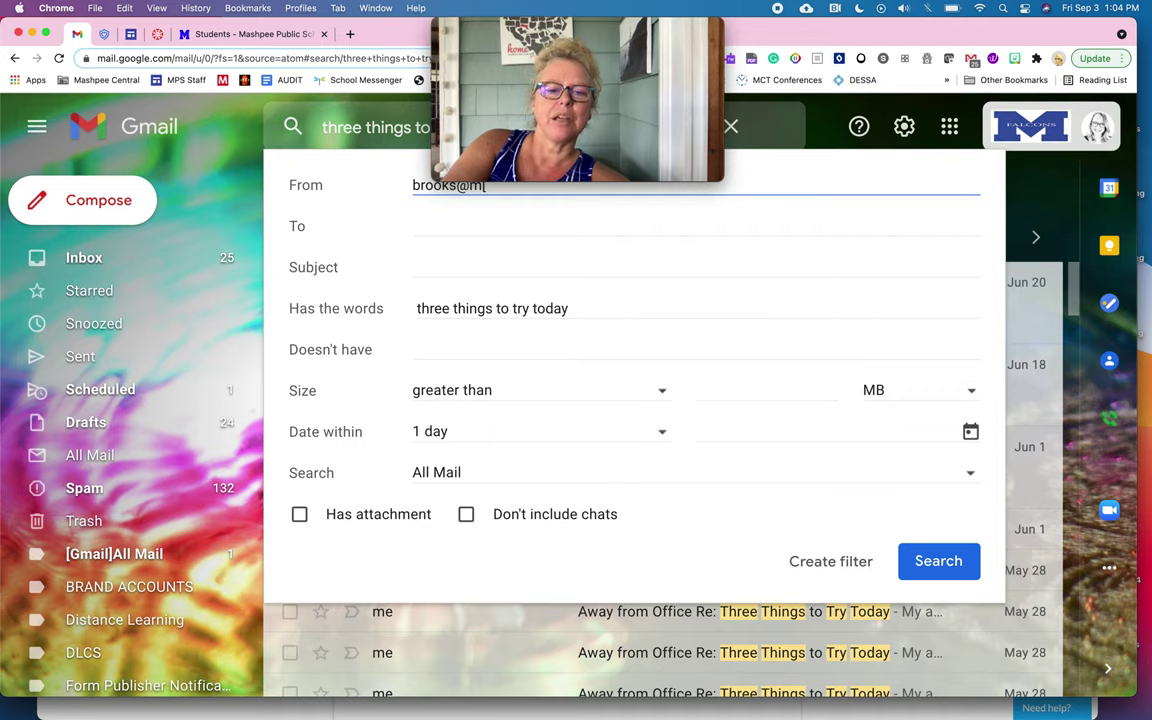
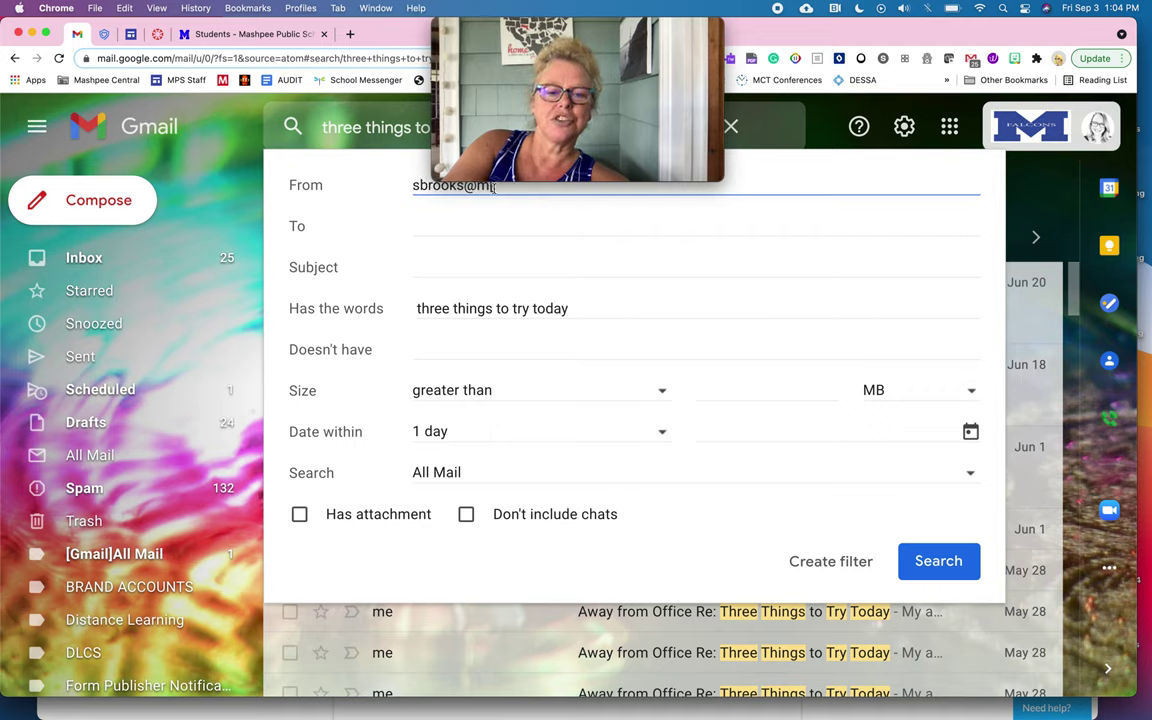
pyautogui.click(512, 227)
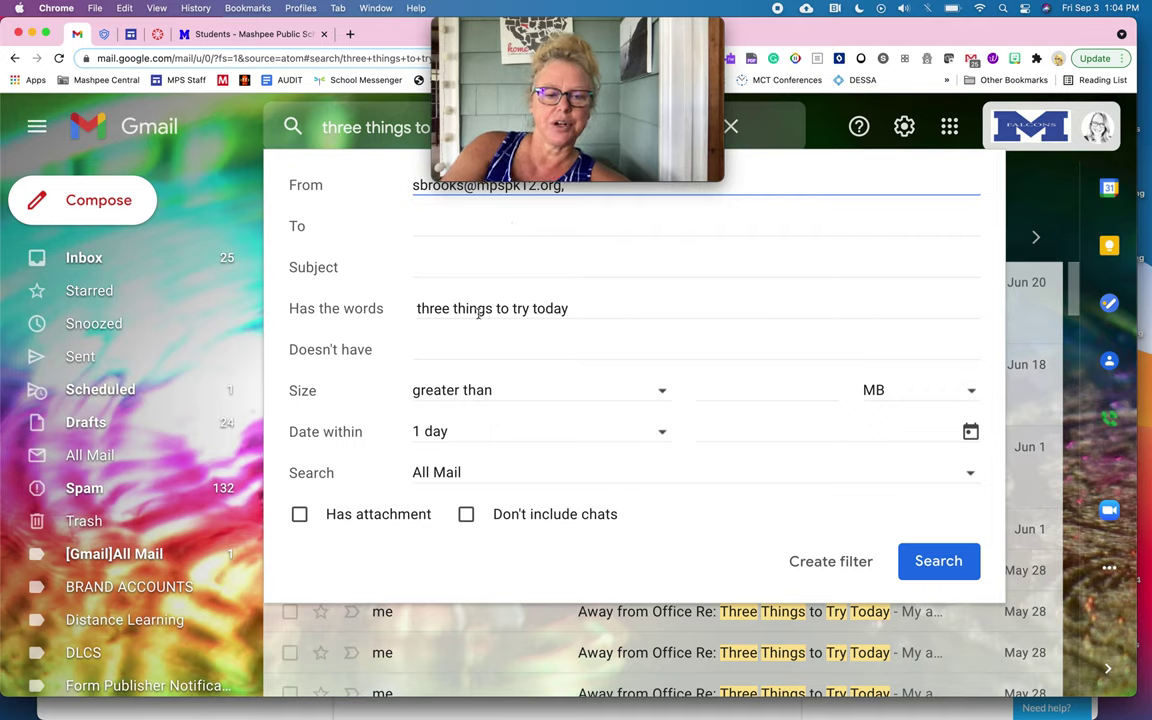
# Step: Drop 'to' from the keywords, leaving 'three things try today', and proceed to create the filter
pyautogui.click(510, 309)
pyautogui.press('BackSpace')
pyautogui.press('BackSpace')
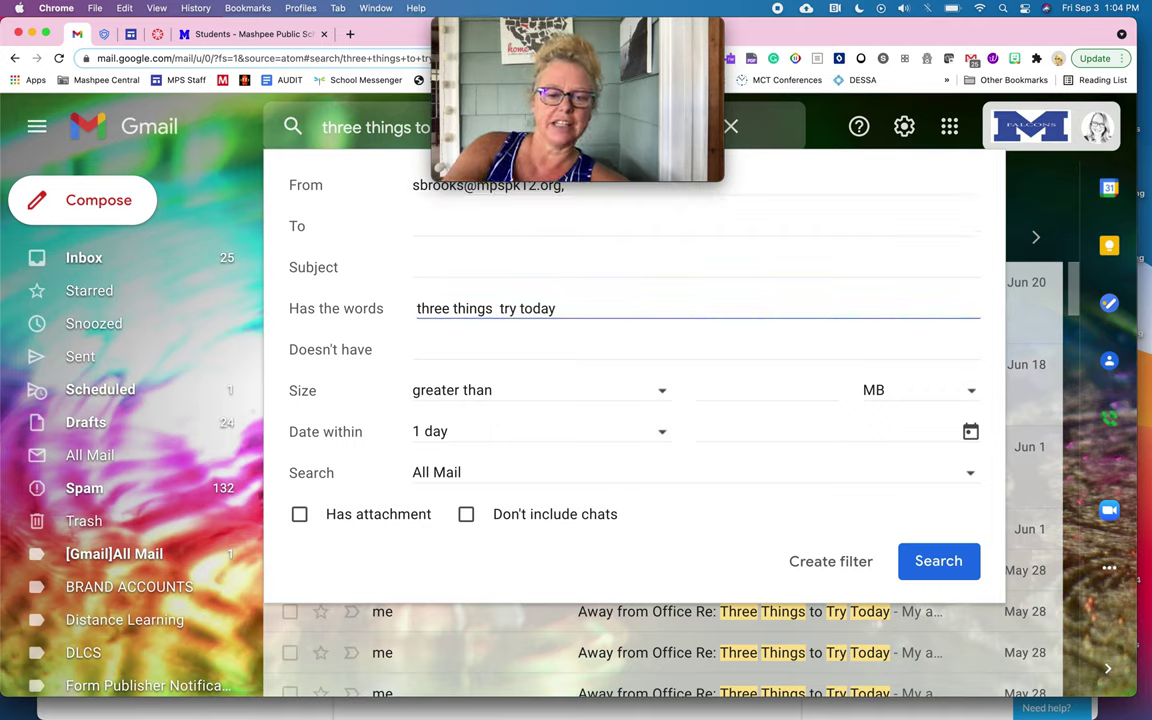
pyautogui.press('BackSpace')
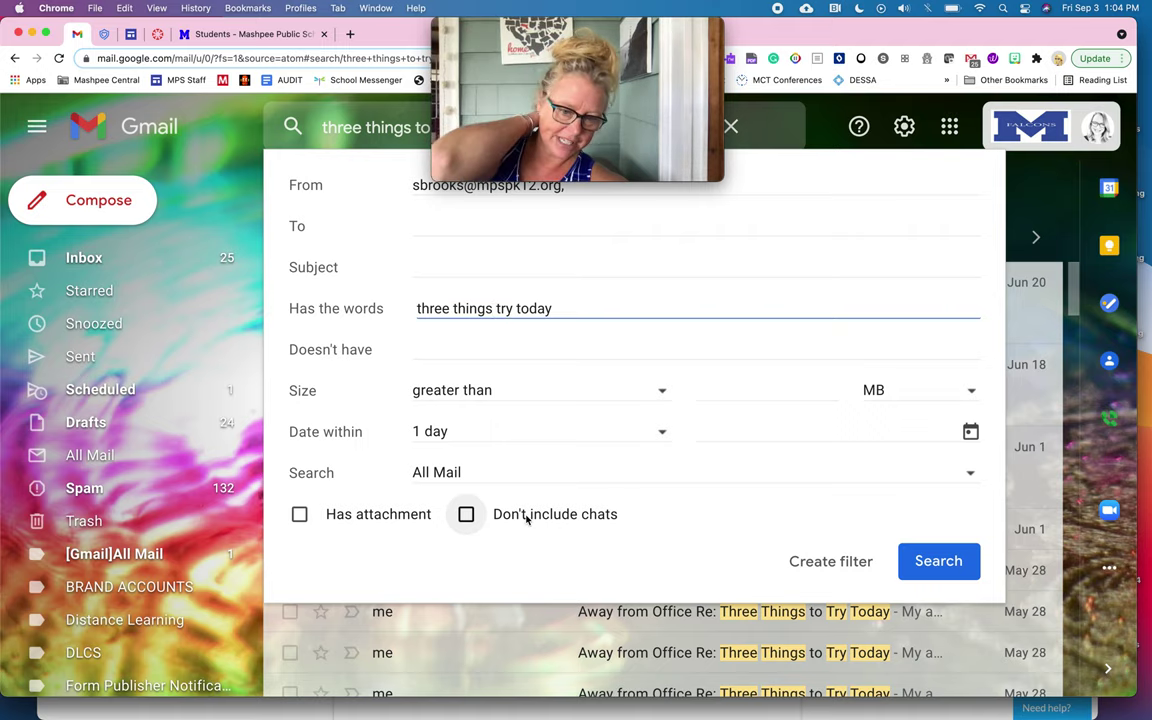
pyautogui.click(842, 566)
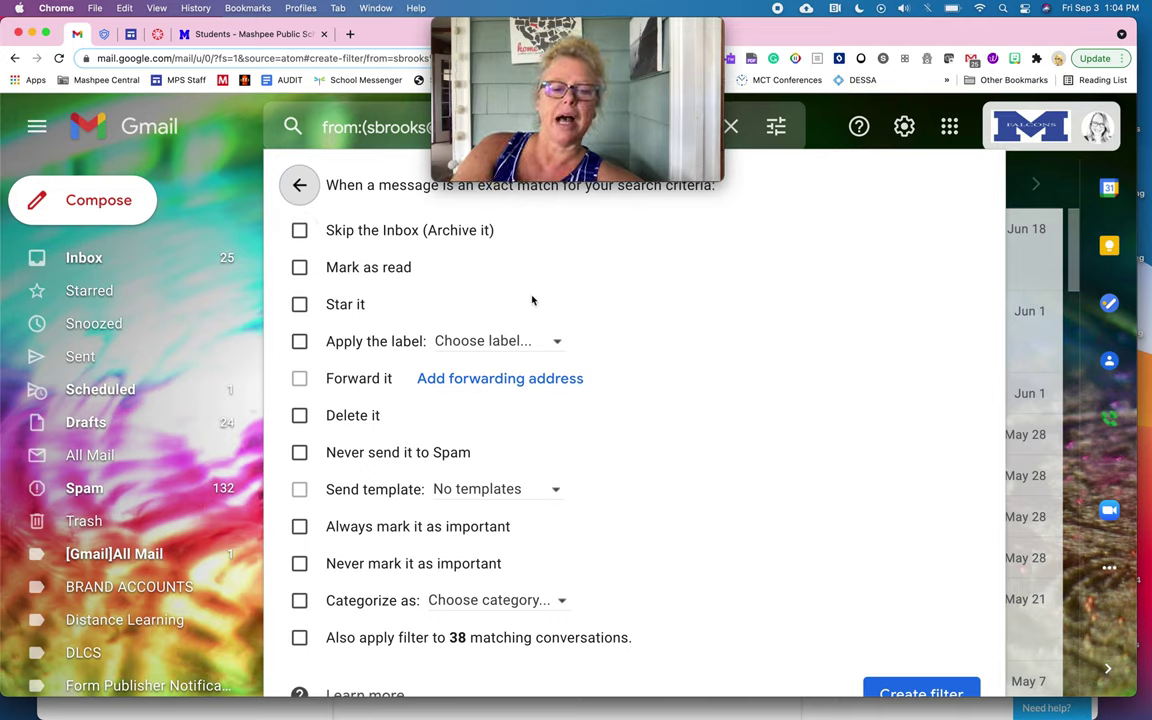
# Step: Tick 'Apply the label' and browse the account's available labels
pyautogui.click(299, 341)
pyautogui.click(513, 341)
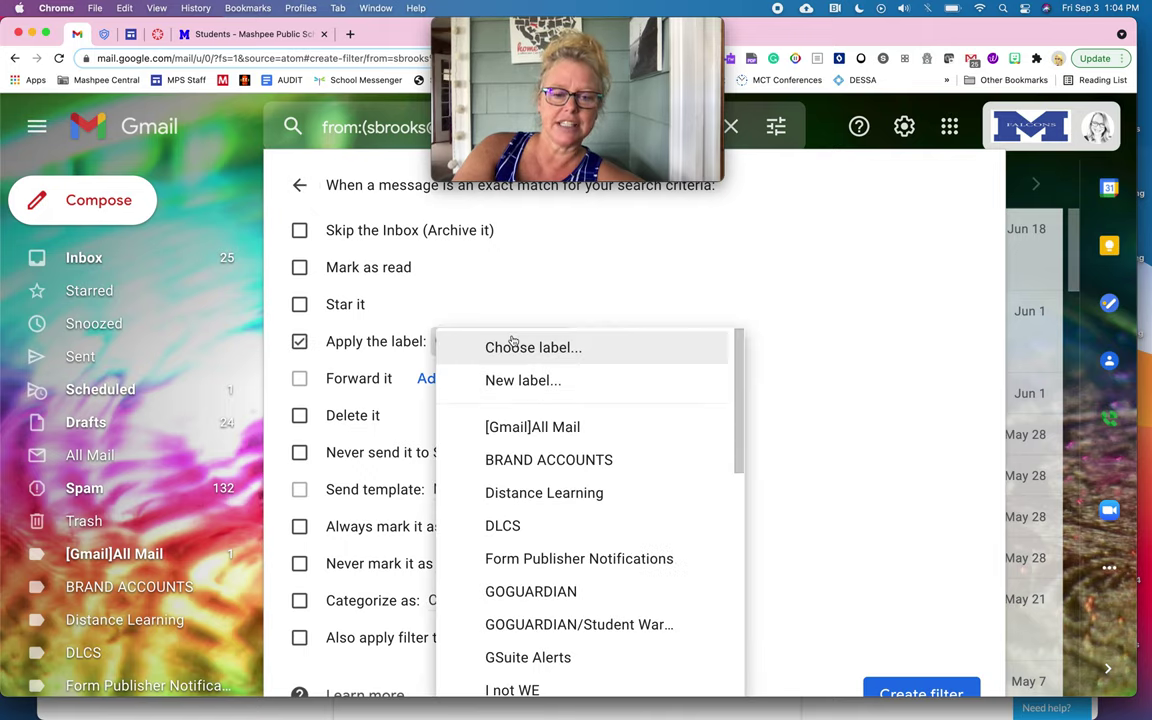
pyautogui.scroll(-2, 588, 484)
pyautogui.scroll(-10, 588, 484)
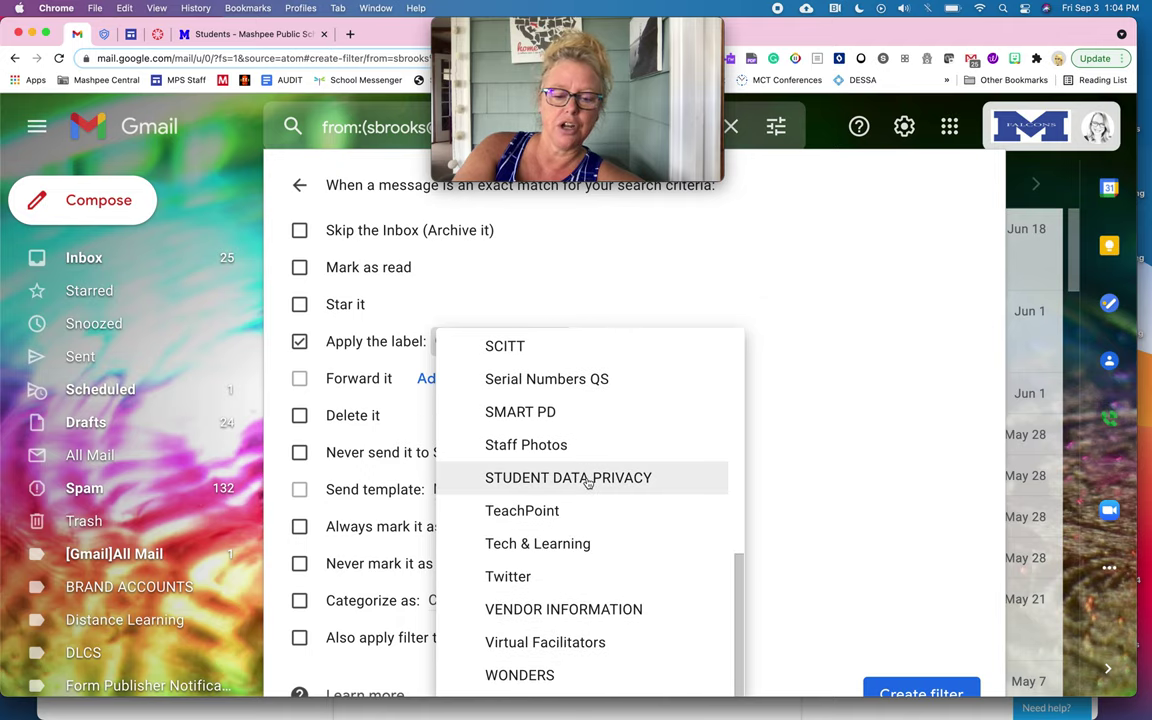
pyautogui.scroll(10, 588, 484)
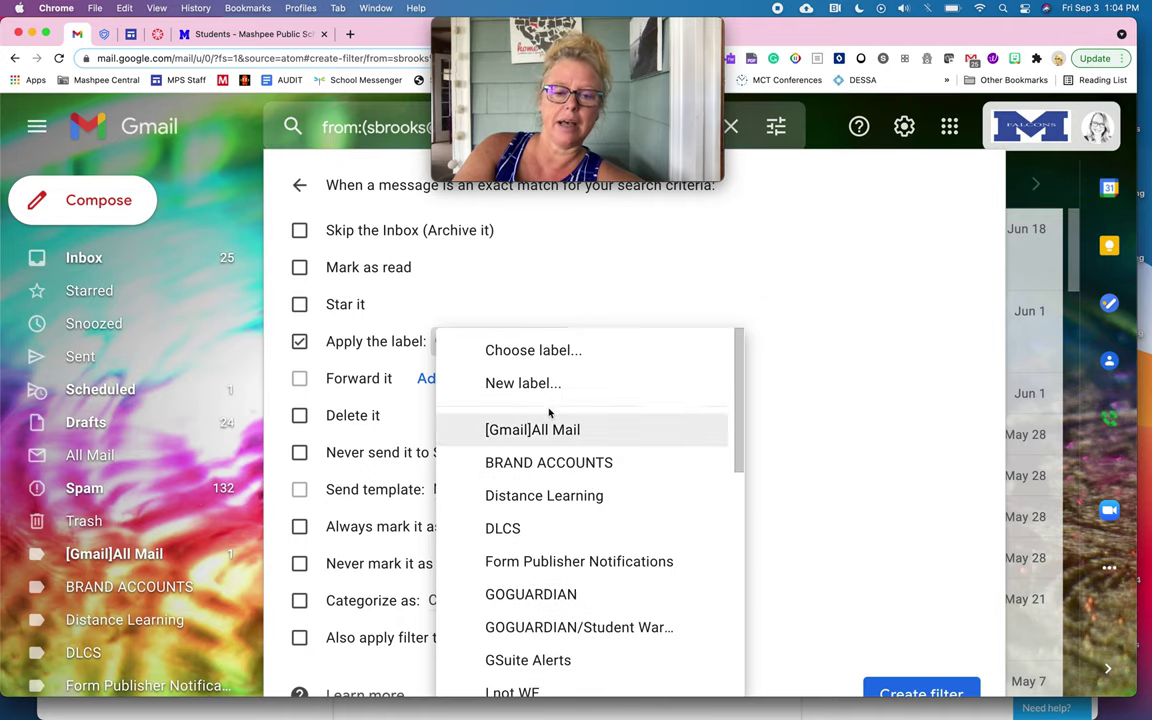
# Step: Create a new label named TTtTT for the filter to apply
pyautogui.click(543, 388)
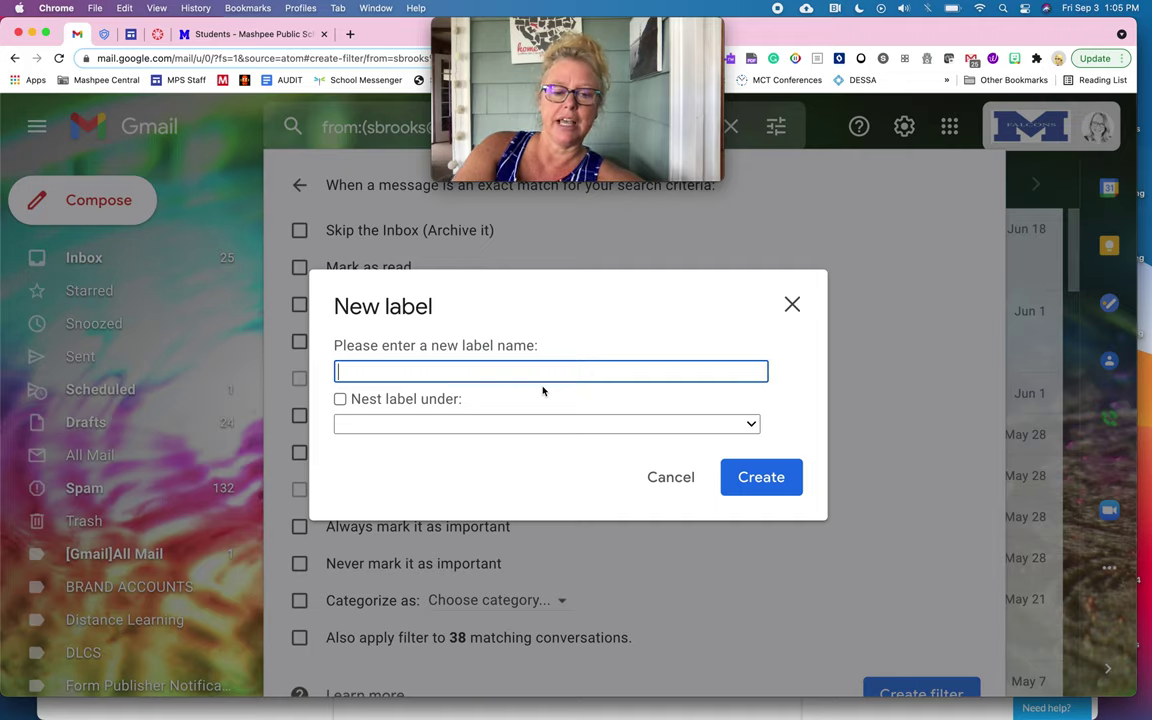
pyautogui.write('TTt')
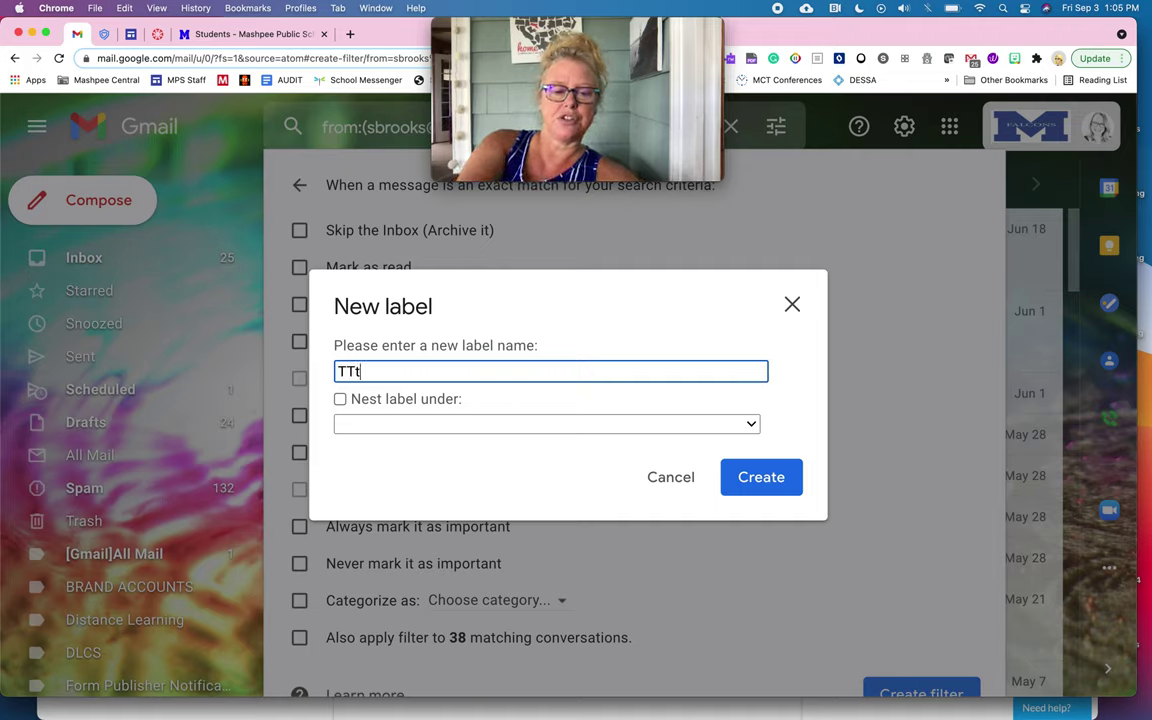
pyautogui.write('TT')
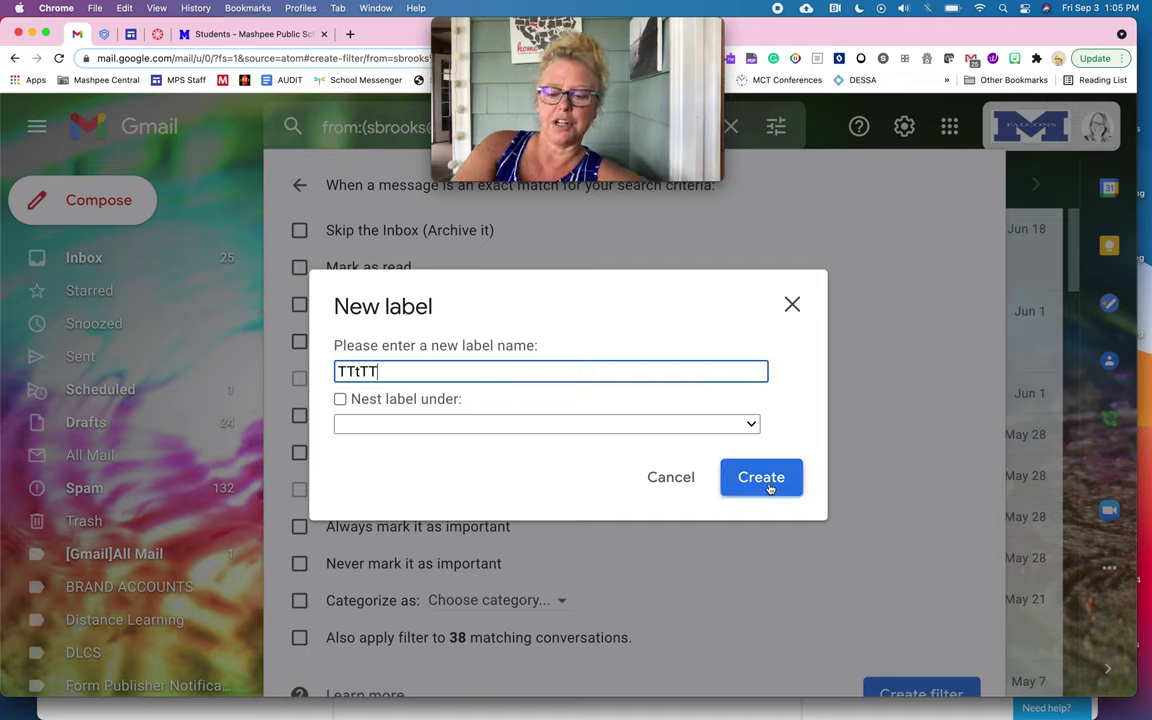
pyautogui.click(766, 487)
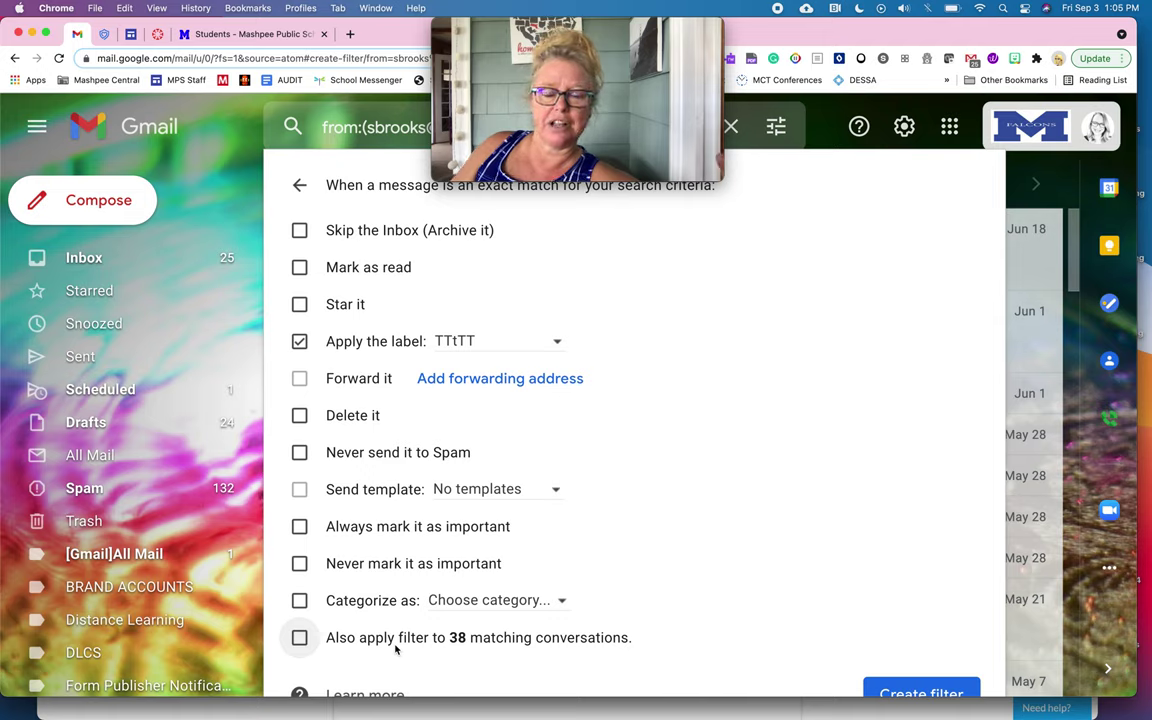
# Step: Also apply the filter to the 38 matching conversations, save it, and locate the new TTtTT label
pyautogui.click(300, 638)
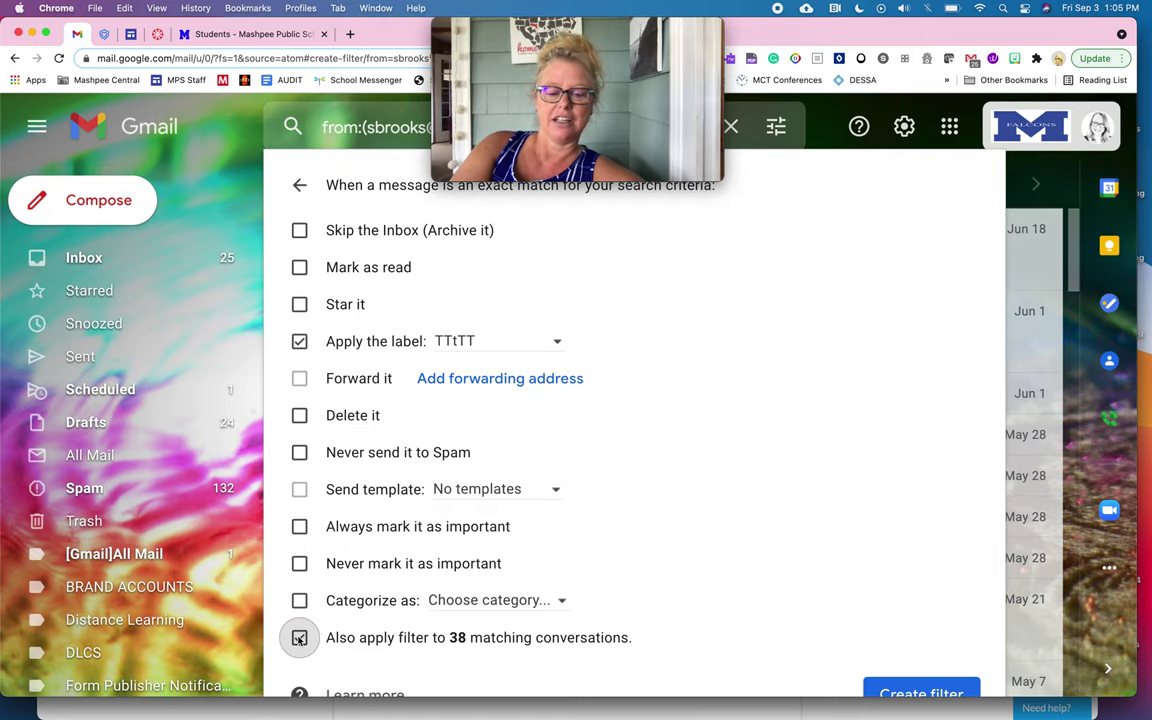
pyautogui.click(897, 692)
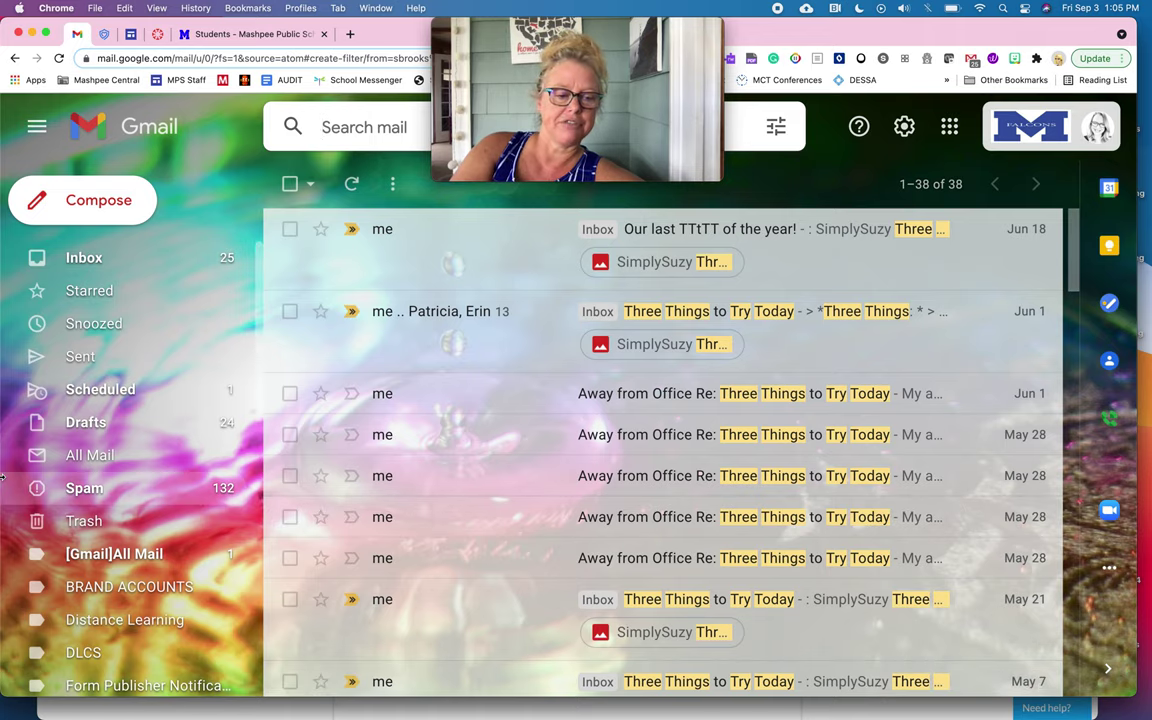
pyautogui.scroll(-2, 92, 581)
pyautogui.scroll(-10, 92, 581)
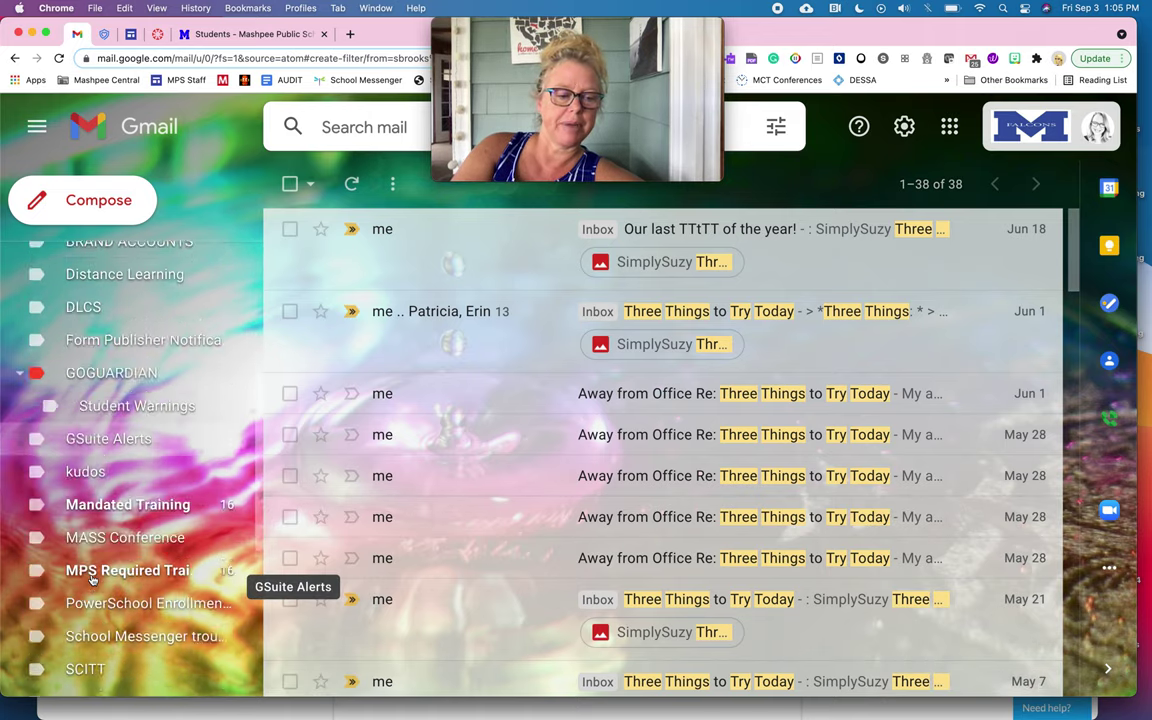
pyautogui.scroll(-1, 92, 580)
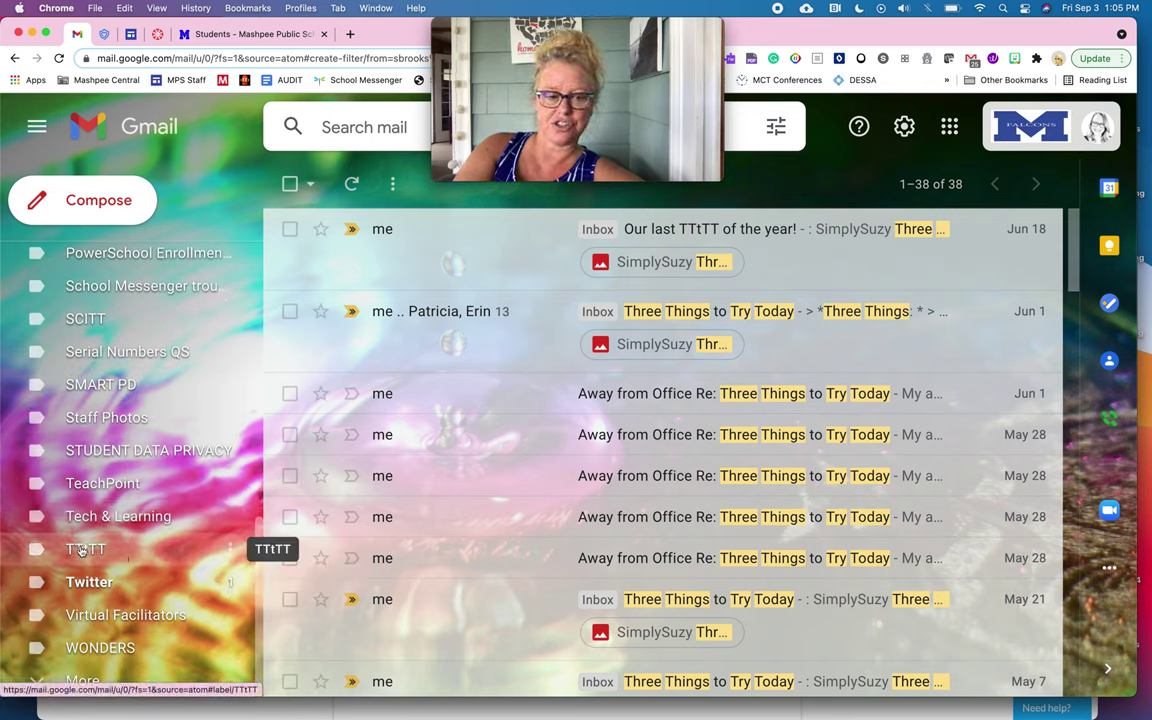
pyautogui.click(82, 549)
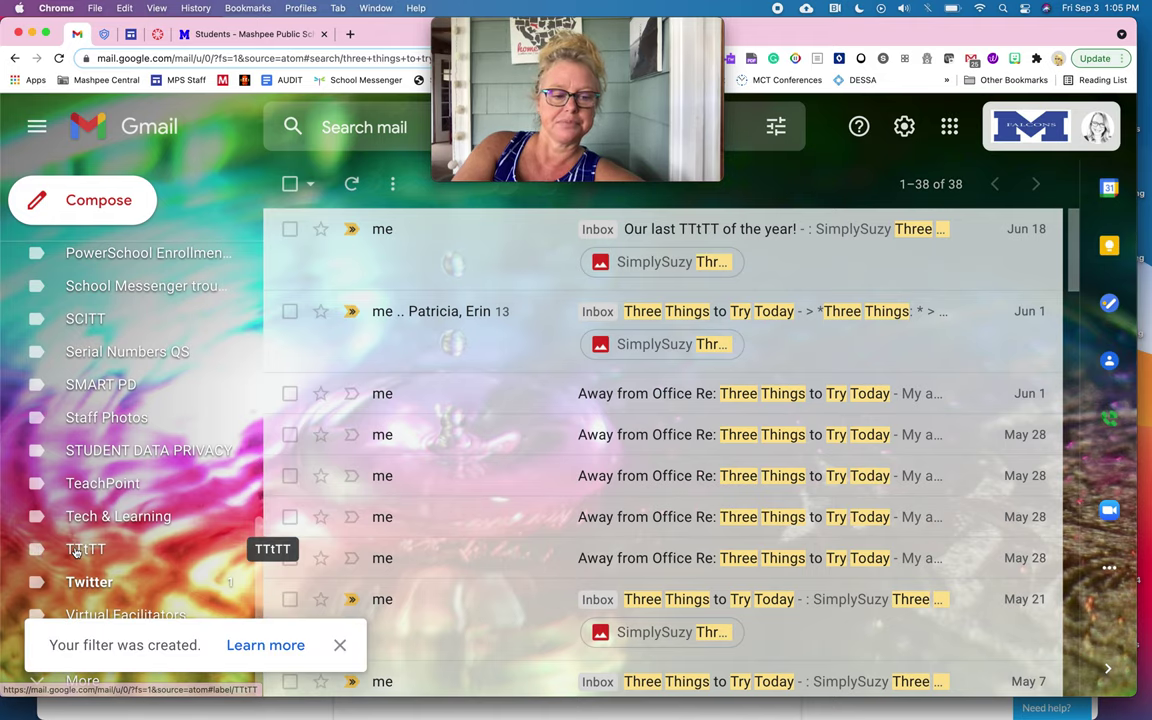
# Step: Open the TTtTT label and scroll through its 38 labelled conversations
pyautogui.click(80, 549)
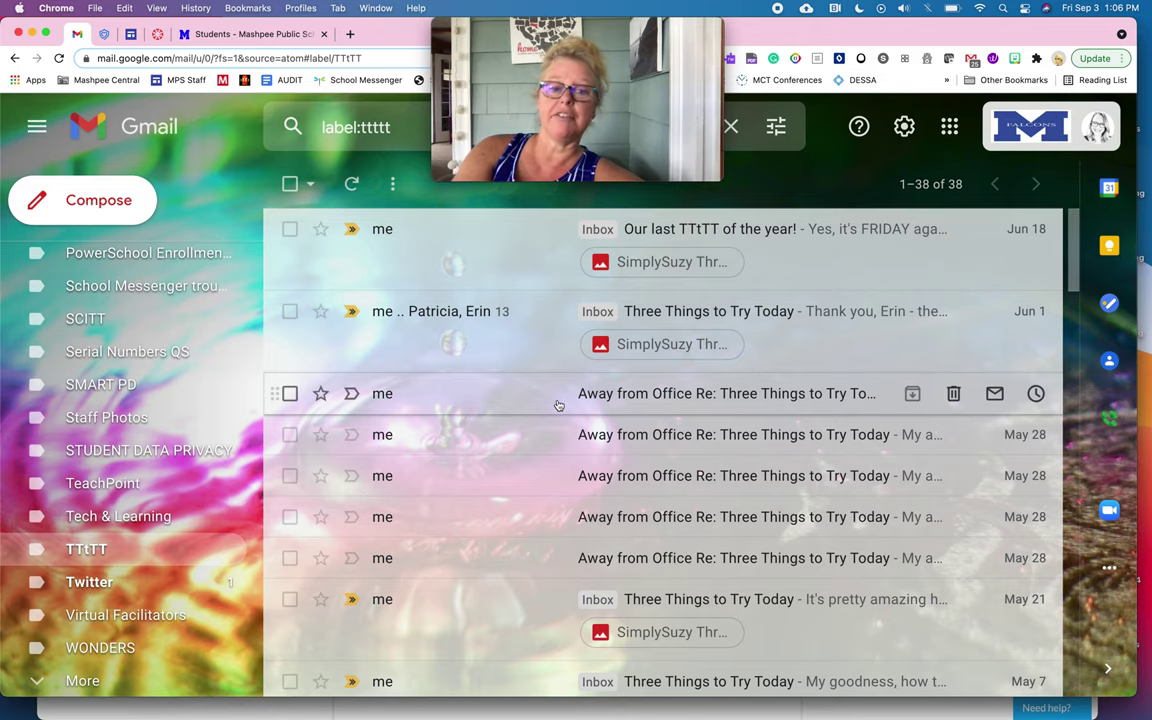
pyautogui.scroll(-10, 662, 512)
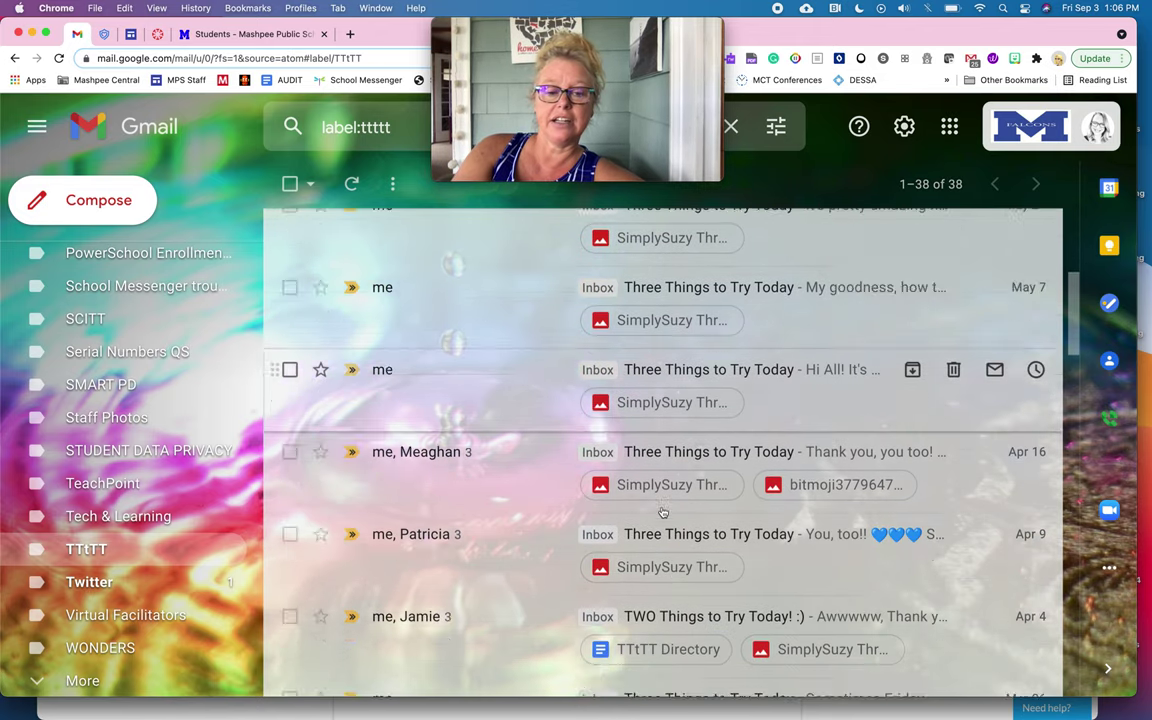
pyautogui.scroll(-5, 662, 512)
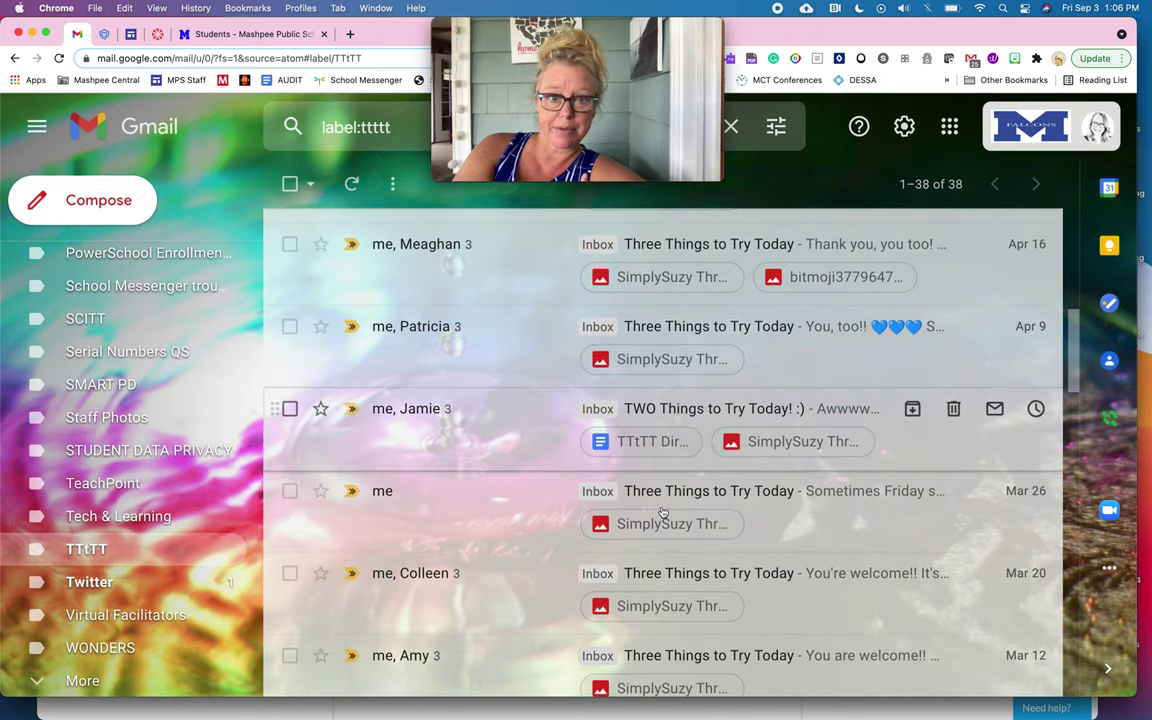
pyautogui.scroll(-15, 662, 512)
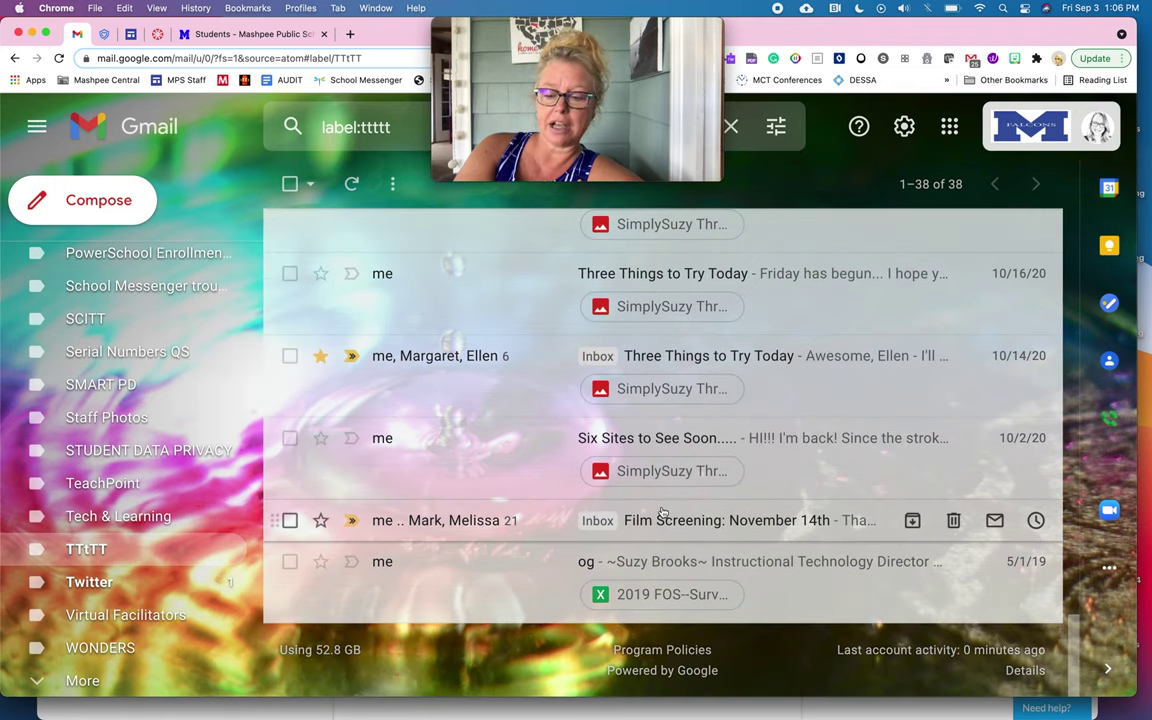
pyautogui.scroll(7, 662, 512)
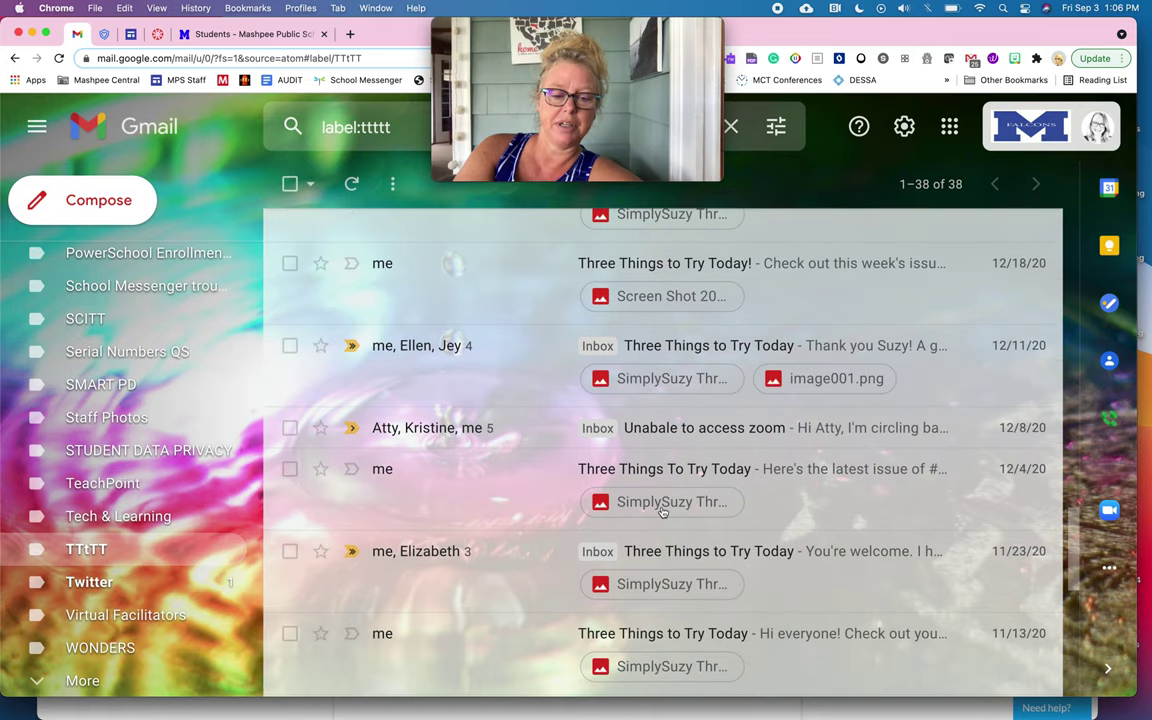
pyautogui.scroll(10, 662, 512)
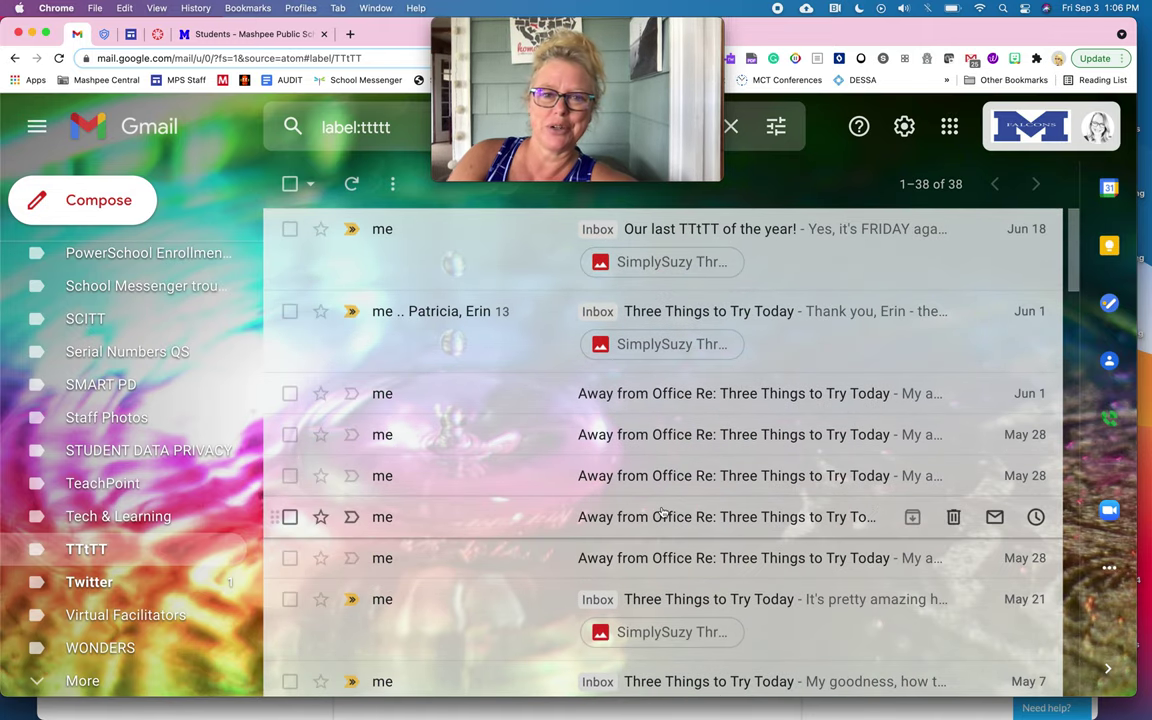